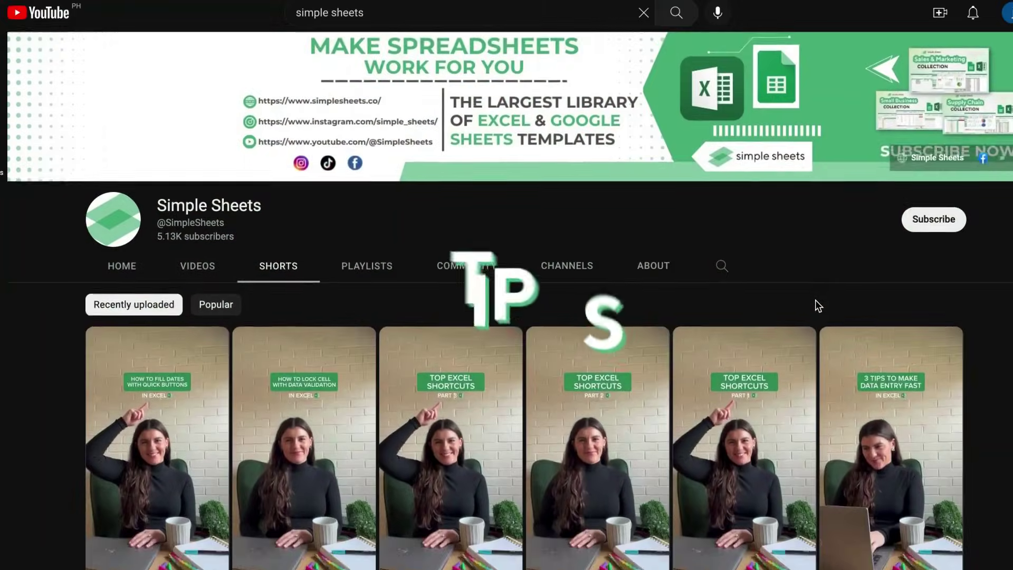
Play the 'My Favorite Excel Keyboard Shortcuts Part 2!' Short from Simple Sheets' Shorts tab.
scroll(815, 300, "down", 2)
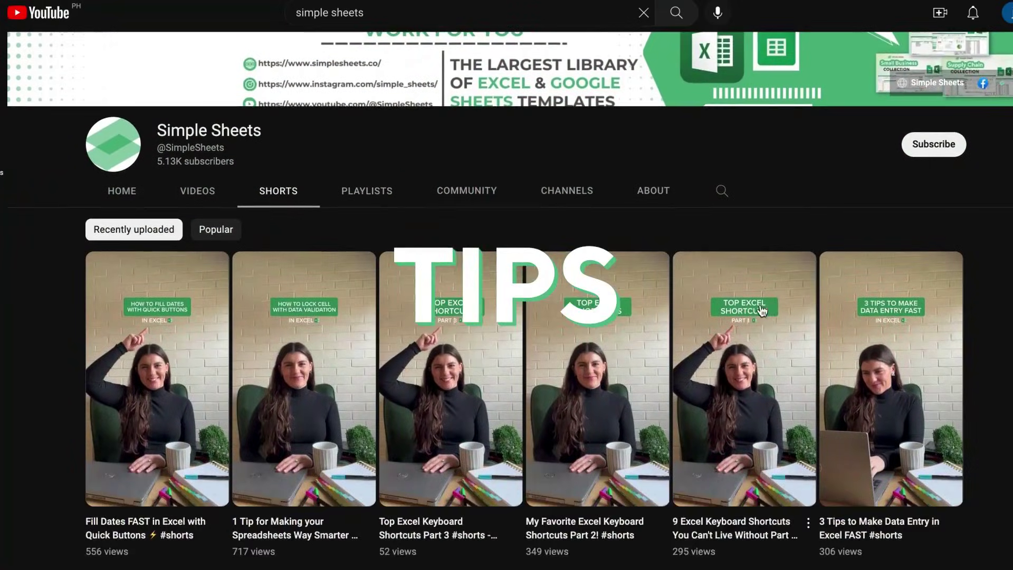
left_click(633, 351)
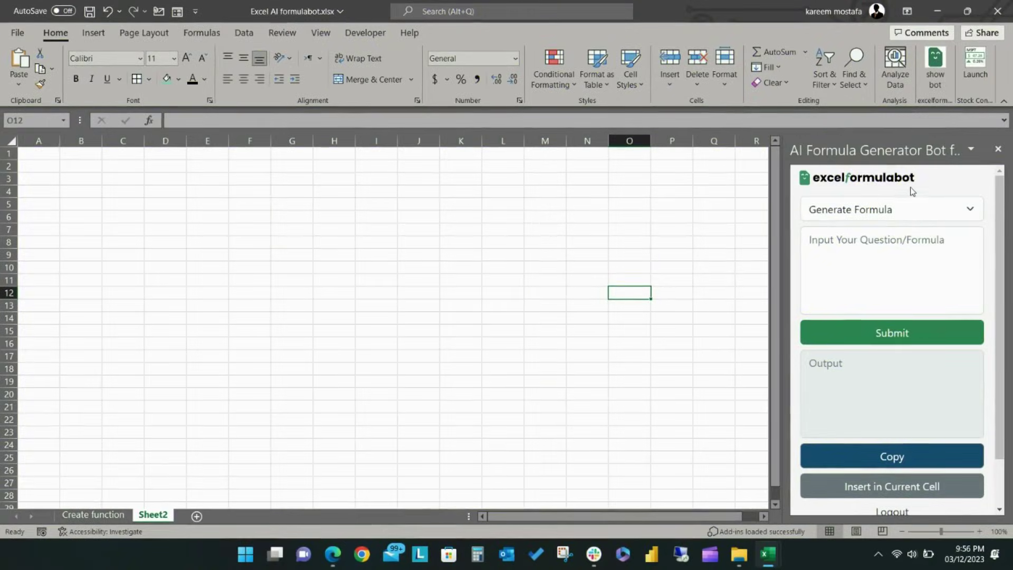
Change the AI Formula Generator Bot's mode dropdown to Explain Formula, then return to the worksheet.
left_click(855, 287)
left_click(857, 381)
left_click(971, 210)
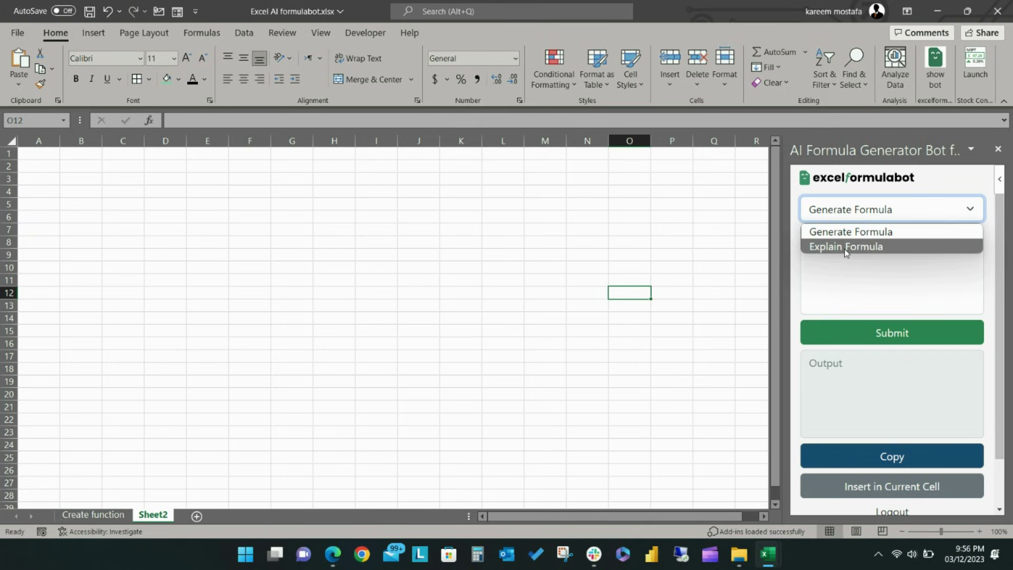
left_click(845, 248)
left_click(822, 304)
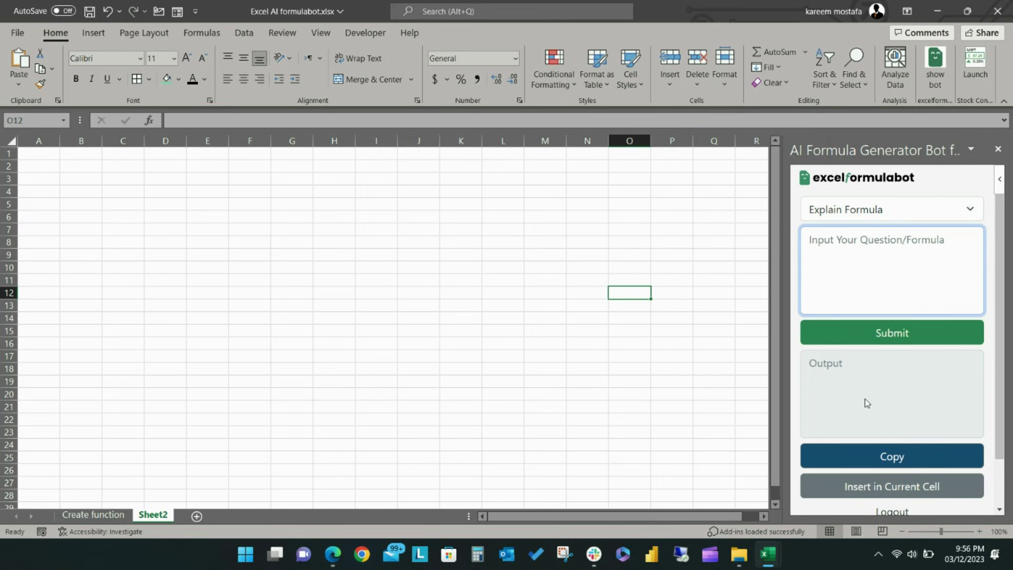
scroll(865, 400, "down", 1)
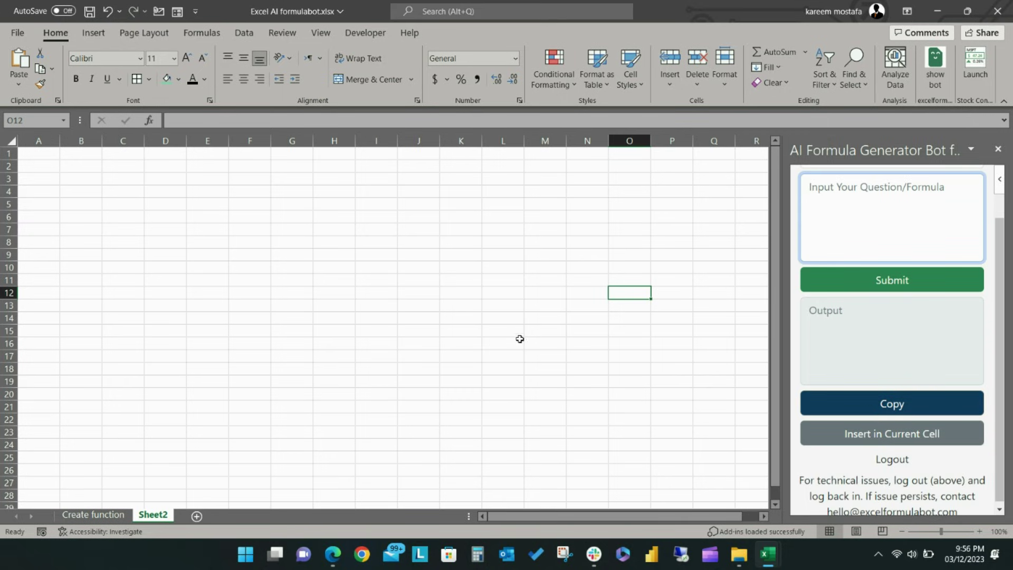
left_click(201, 224)
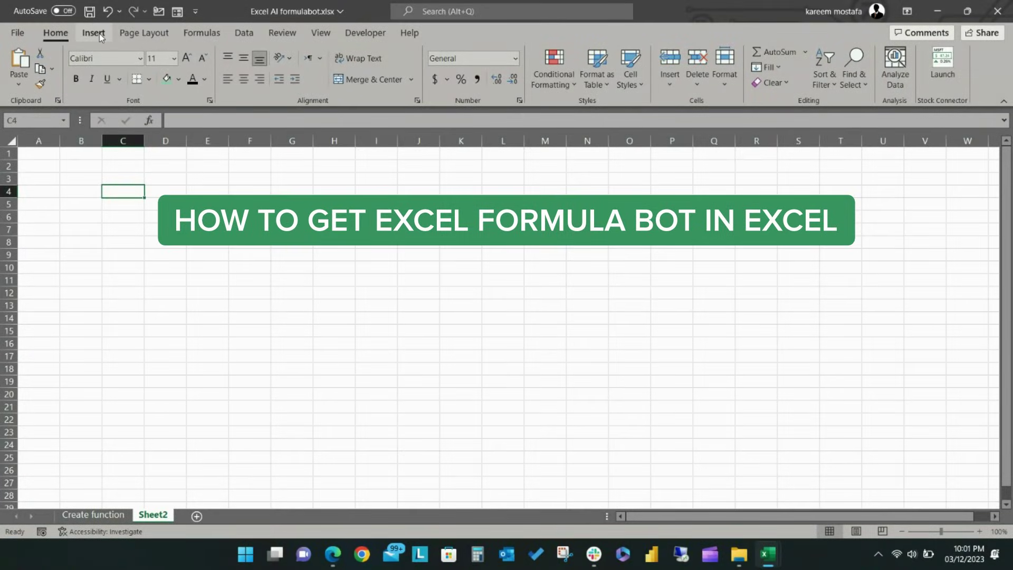
Install the AI Formula Generator Bot for Excel add-in found by searching 'excelformulabot'.
left_click(99, 33)
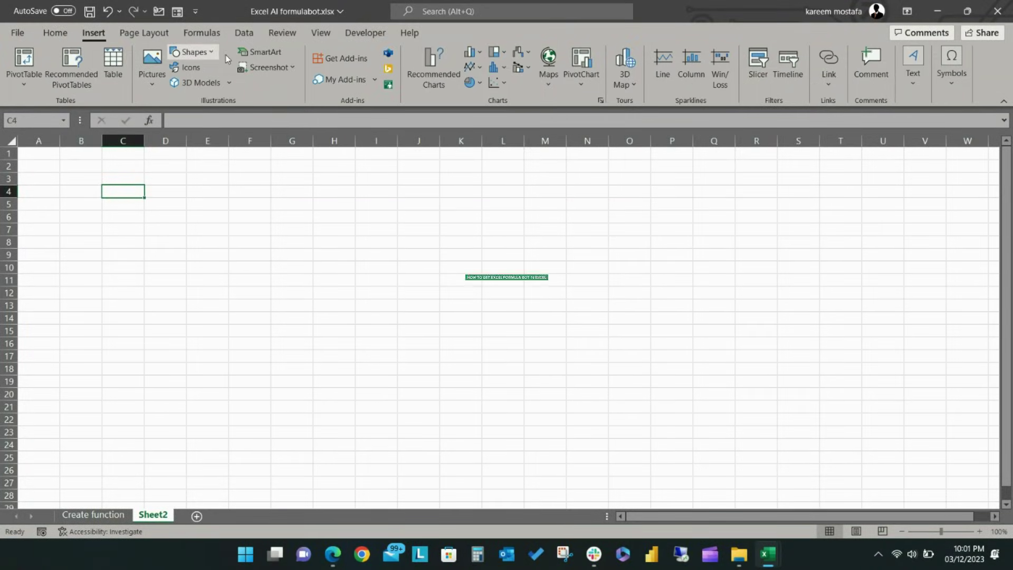
left_click(340, 62)
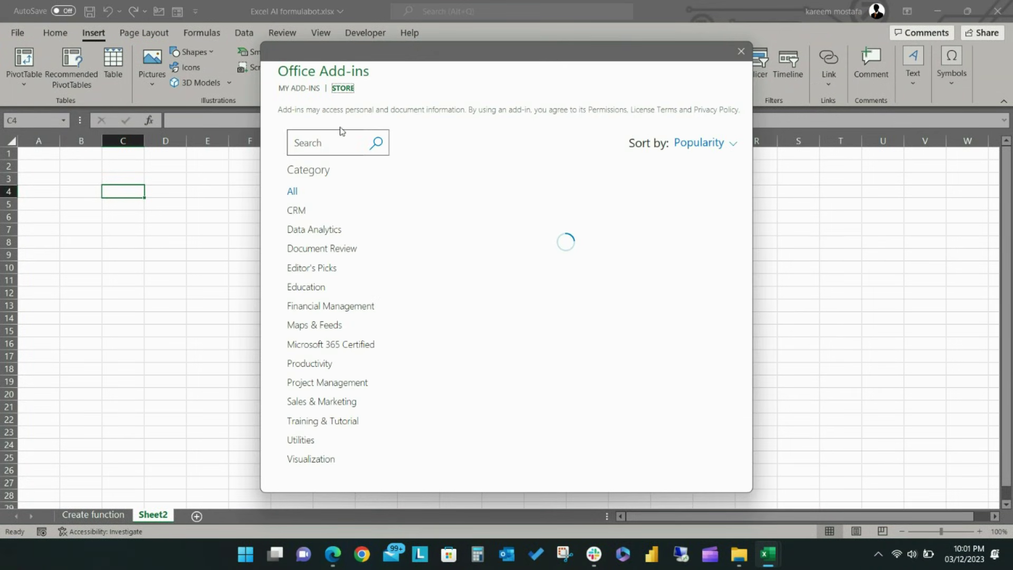
type("exc")
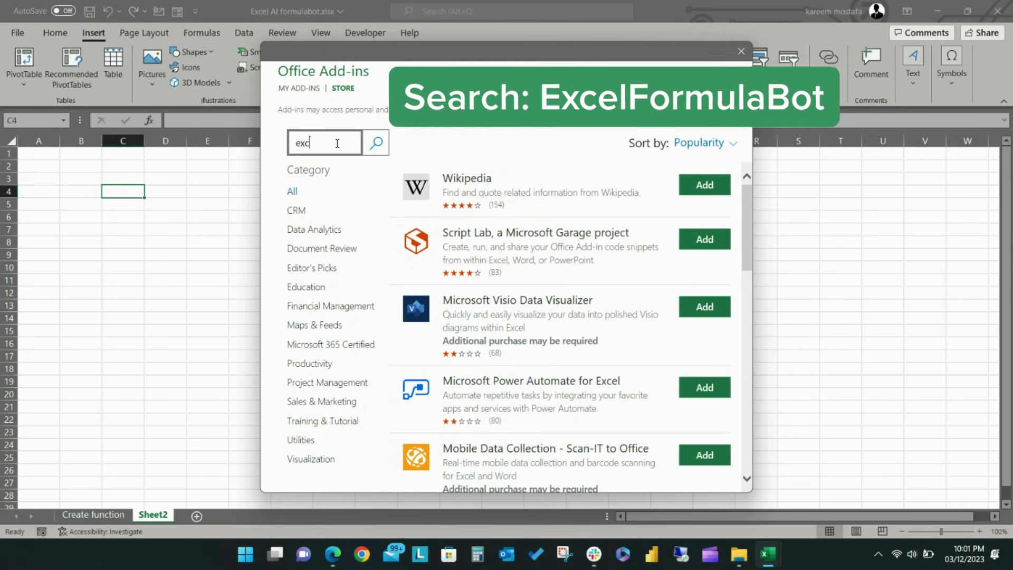
type("elformula")
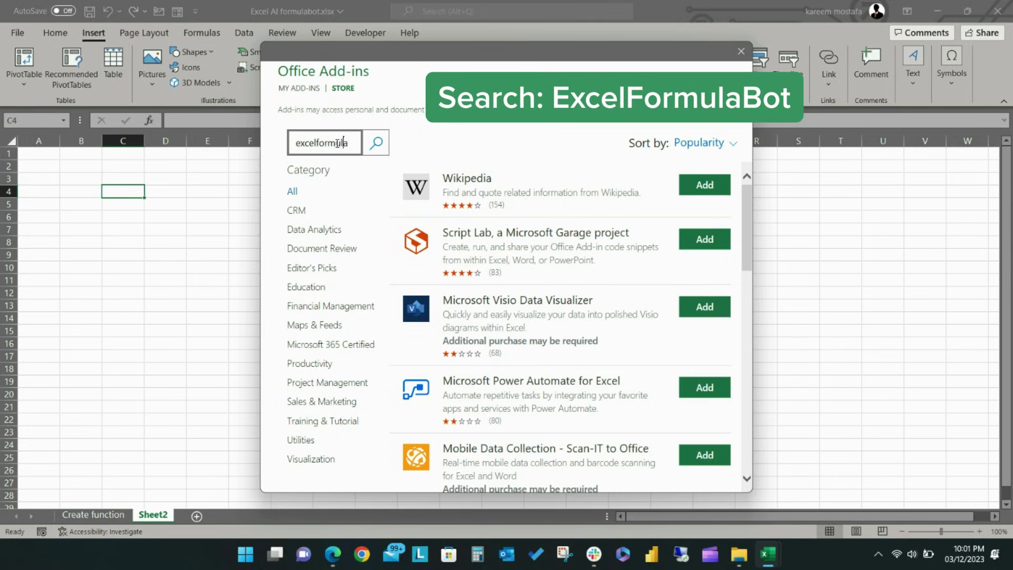
type("bot")
left_click(375, 143)
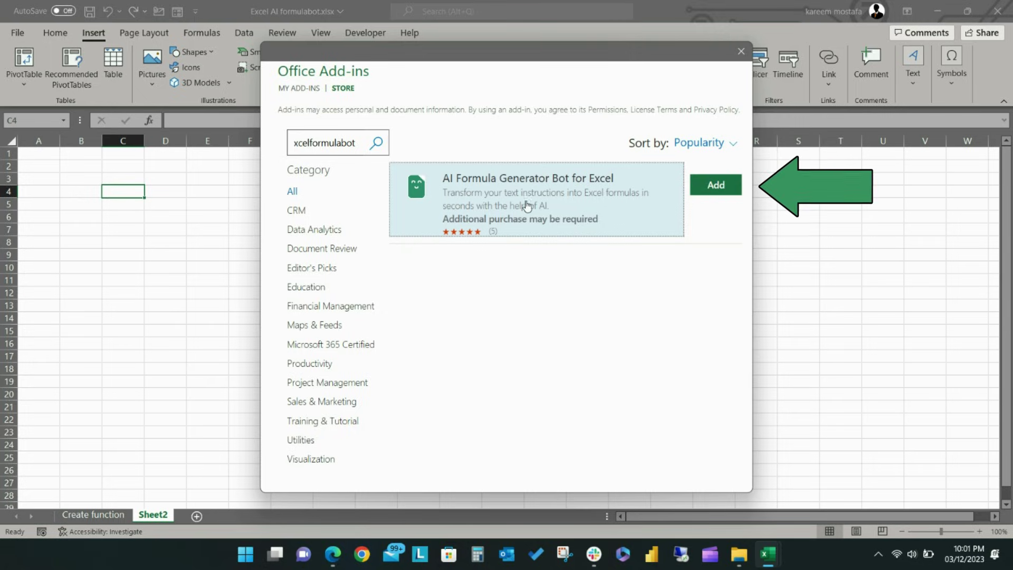
left_click(716, 185)
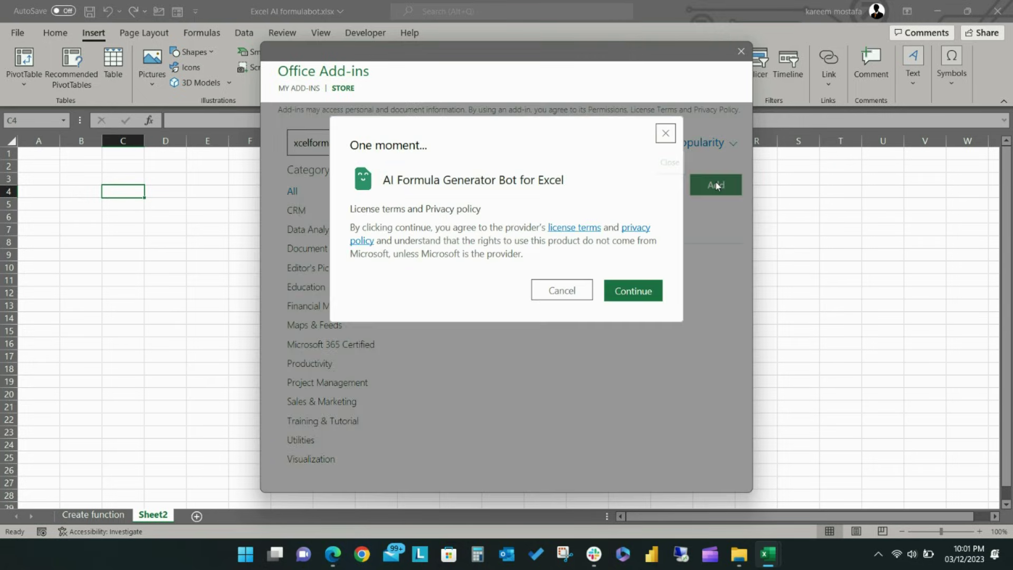
left_click(635, 293)
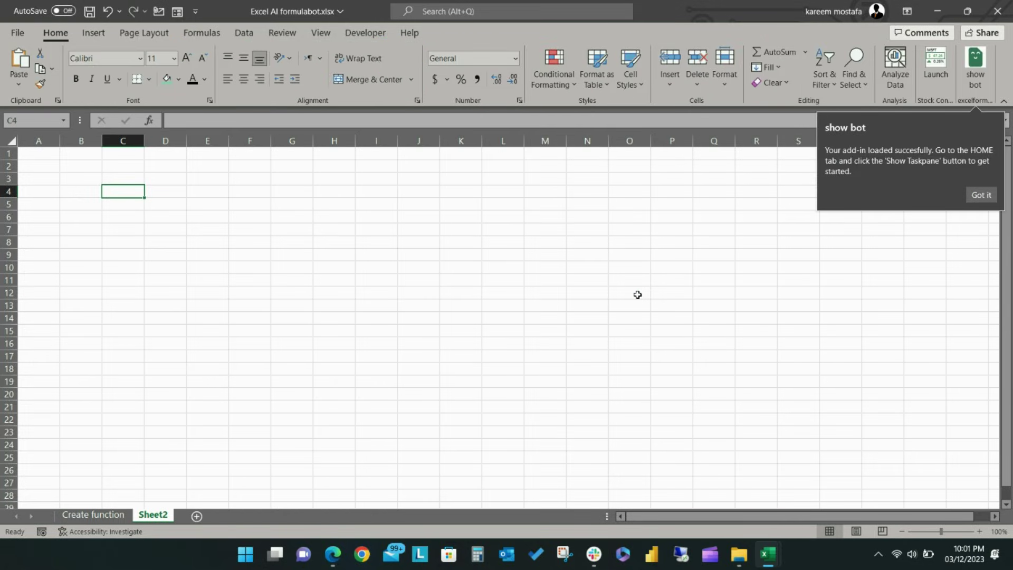
Open the formula bot side panel and start filling in its email and password sign-in fields.
left_click(979, 195)
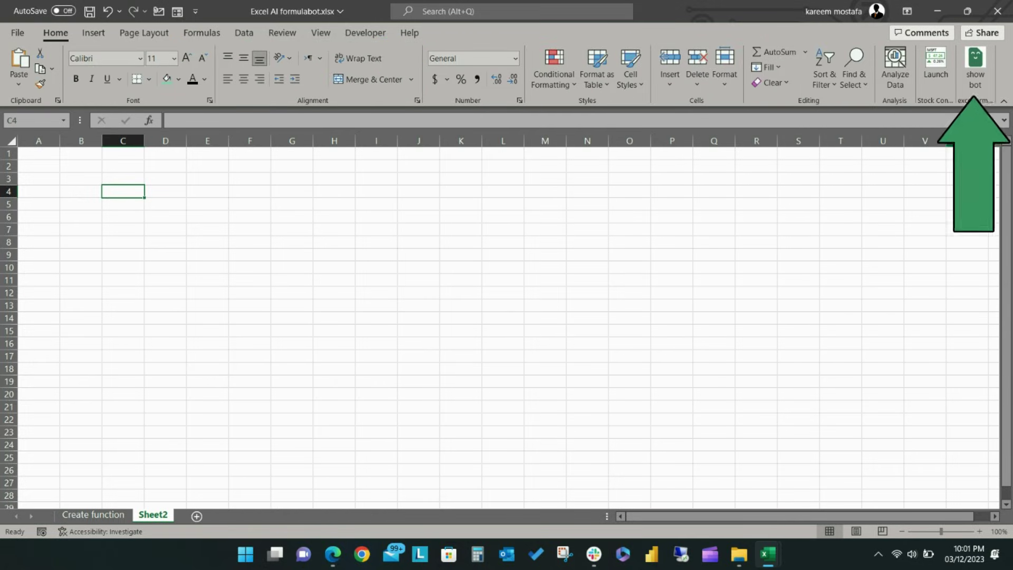
left_click(976, 66)
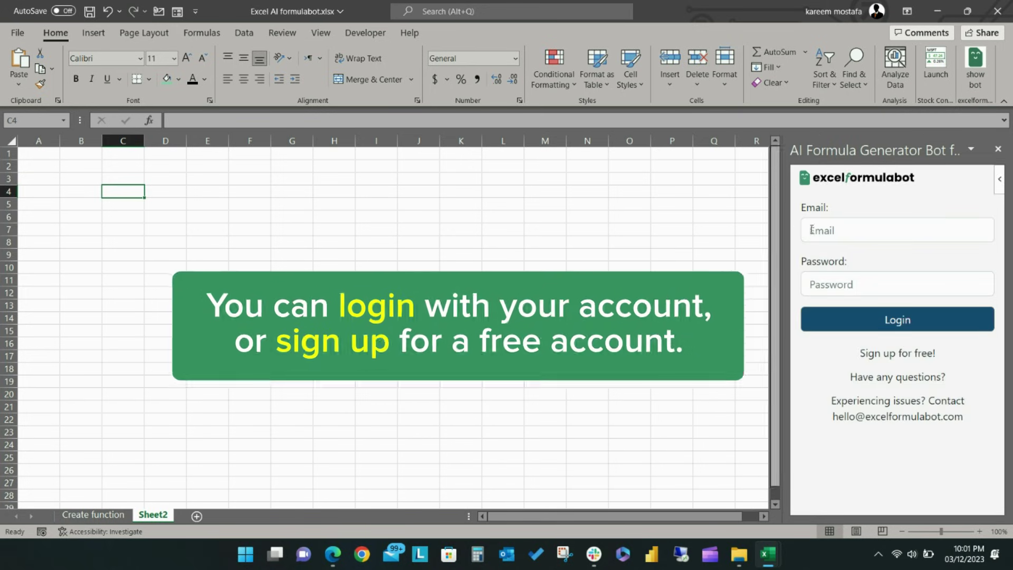
left_click(851, 228)
left_click(857, 280)
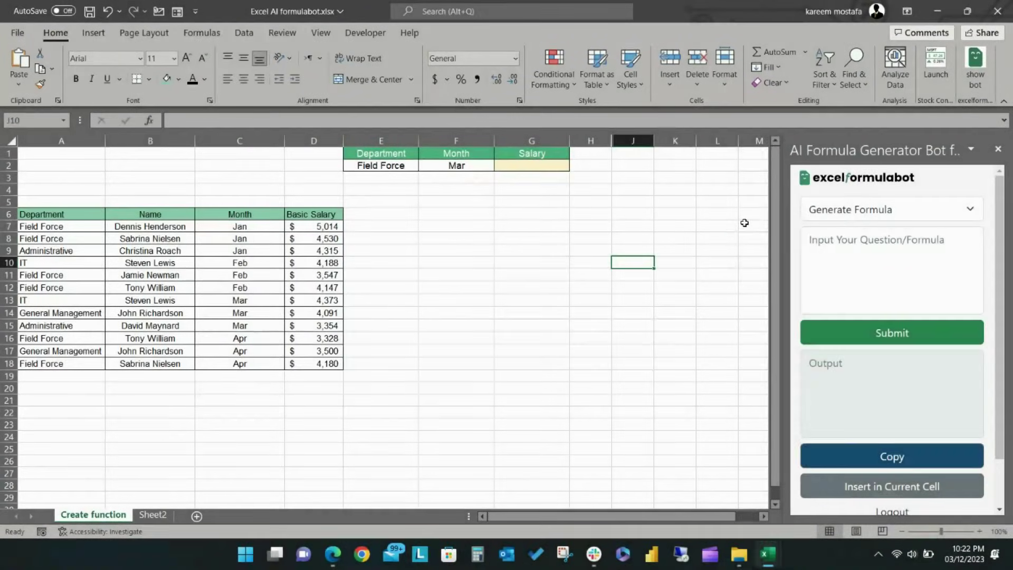
Keep the formula bot in Generate Formula mode.
left_click(744, 223)
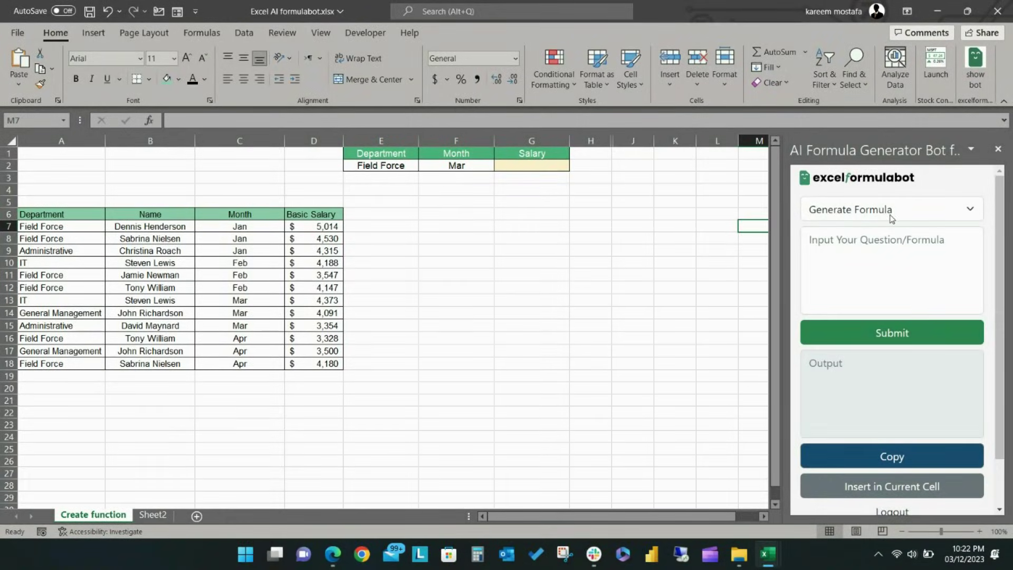
left_click(955, 211)
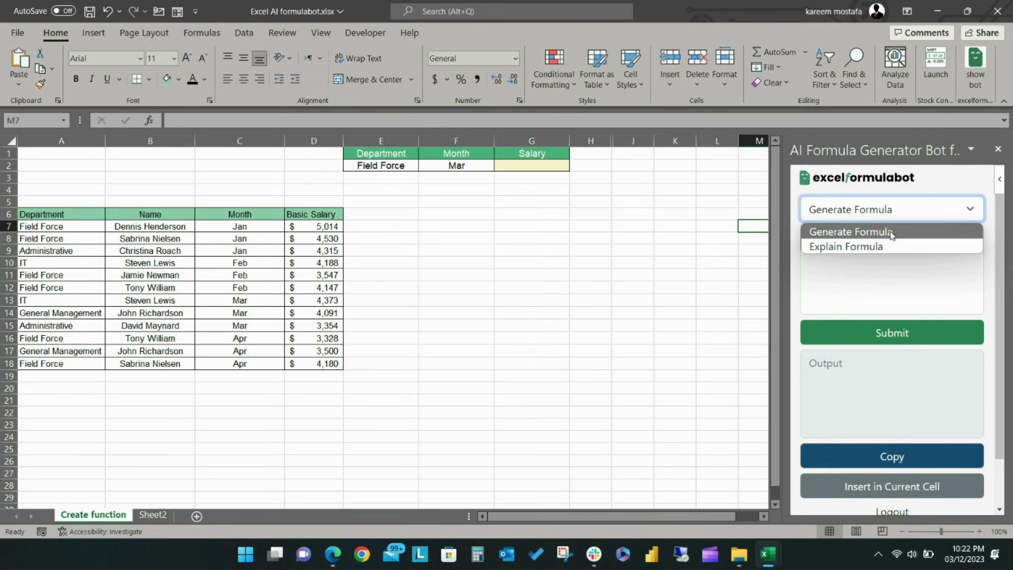
left_click(977, 213)
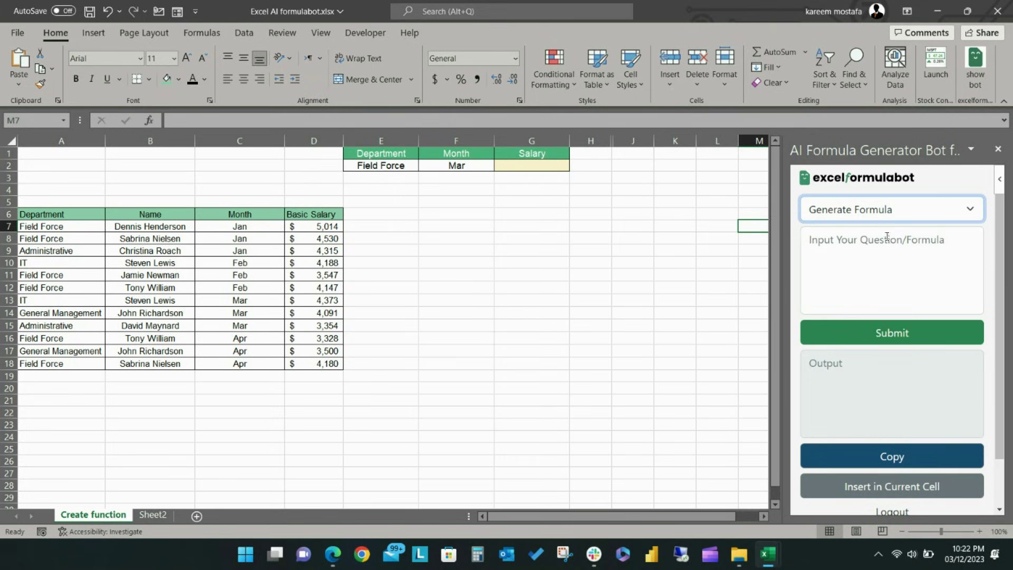
left_click(855, 248)
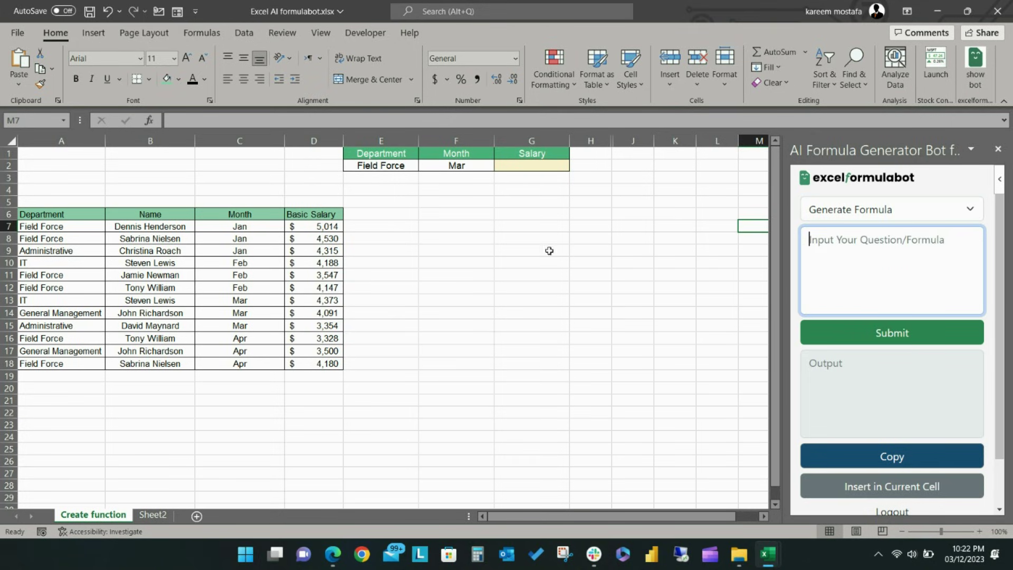
left_click(536, 240)
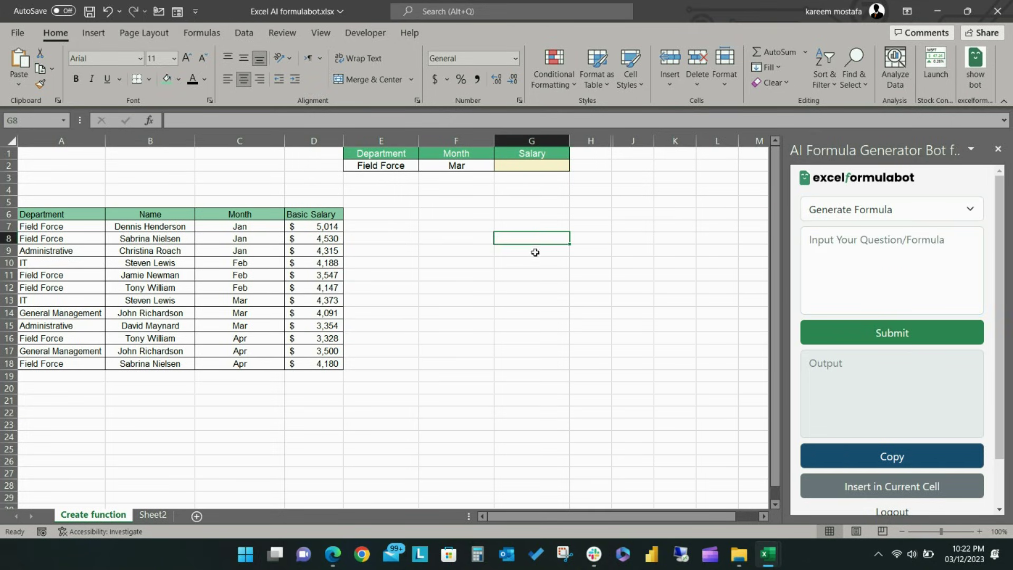
Review salary column D and criteria E2 (Field Force) and F2 (Mar), ending with G2 selected.
left_click(548, 165)
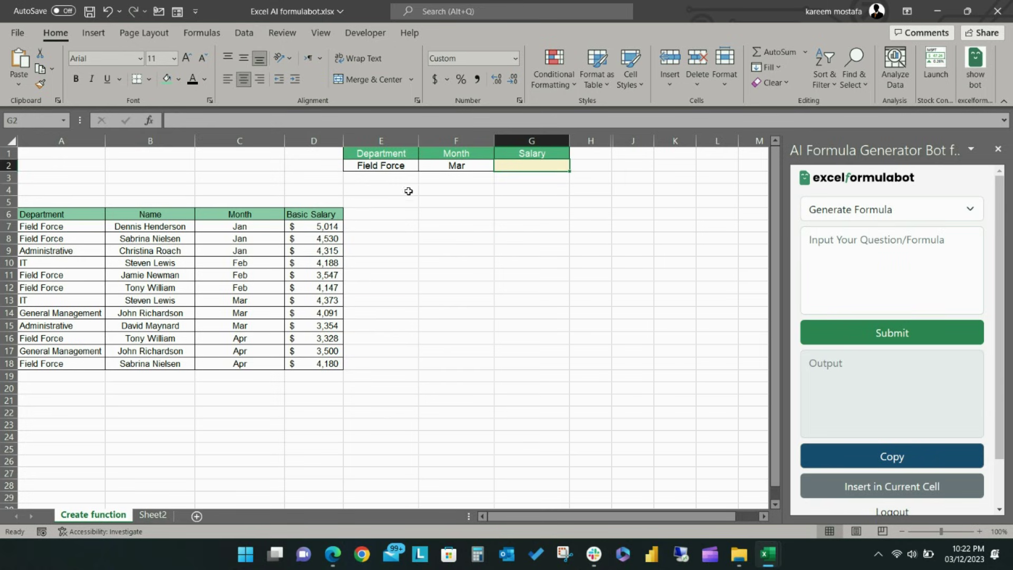
left_click(313, 141)
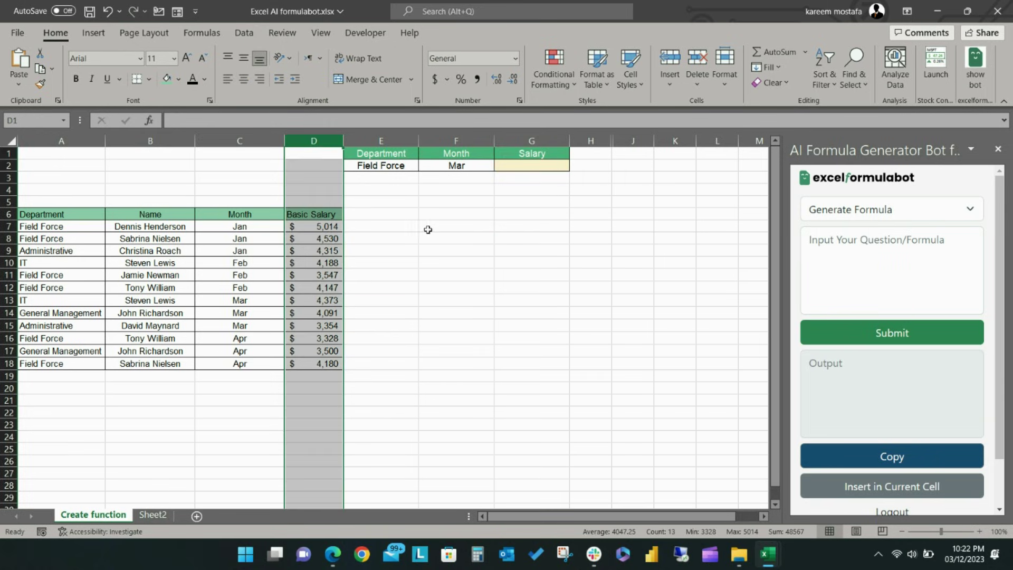
left_click(406, 214)
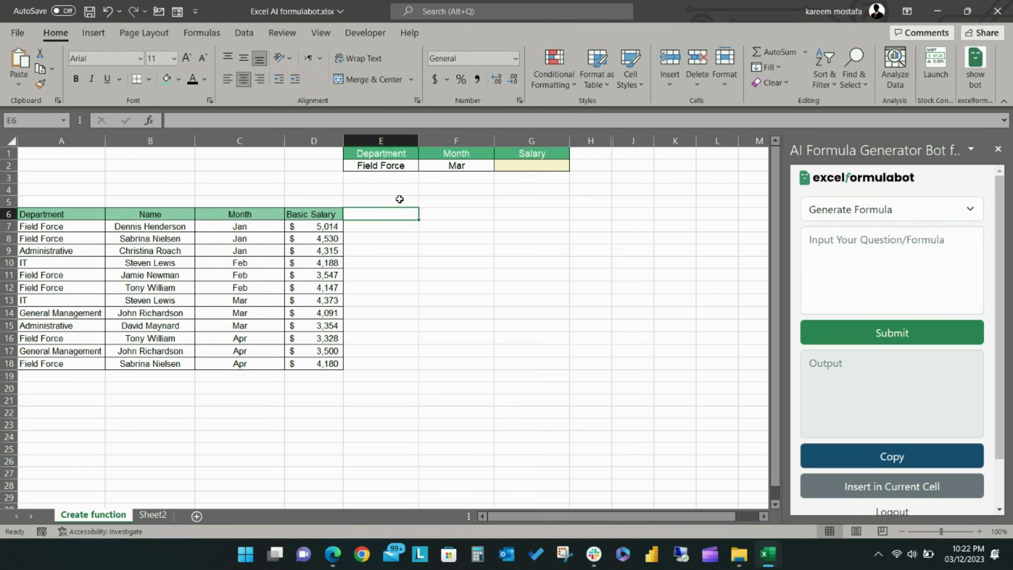
left_click(387, 165)
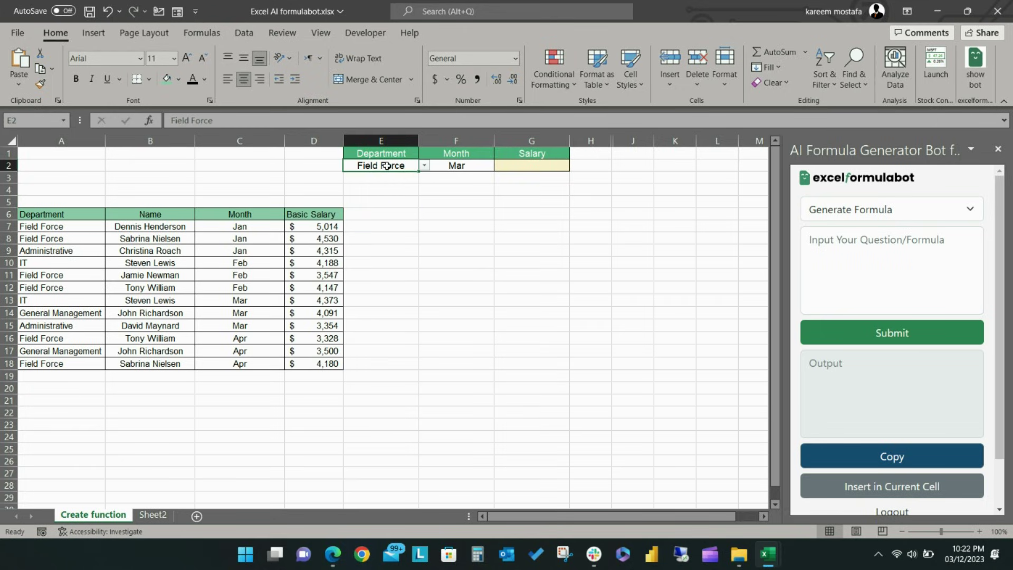
left_click(78, 142)
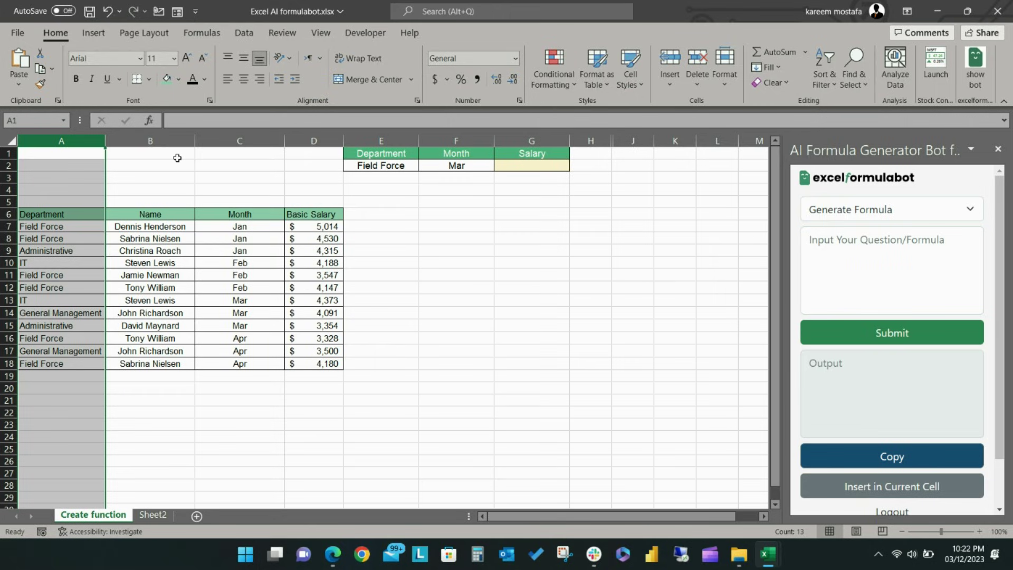
left_click(261, 190)
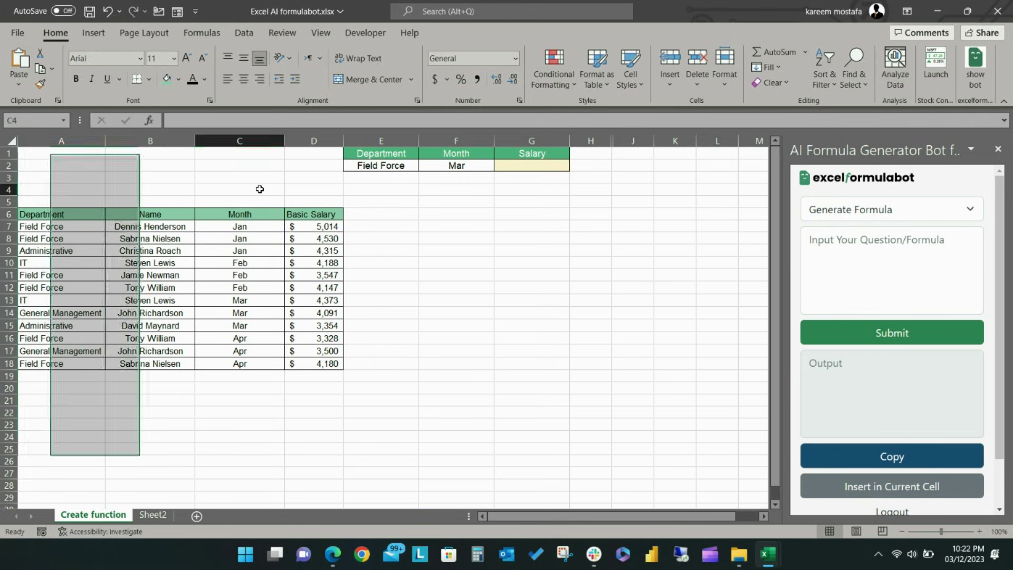
left_click(478, 165)
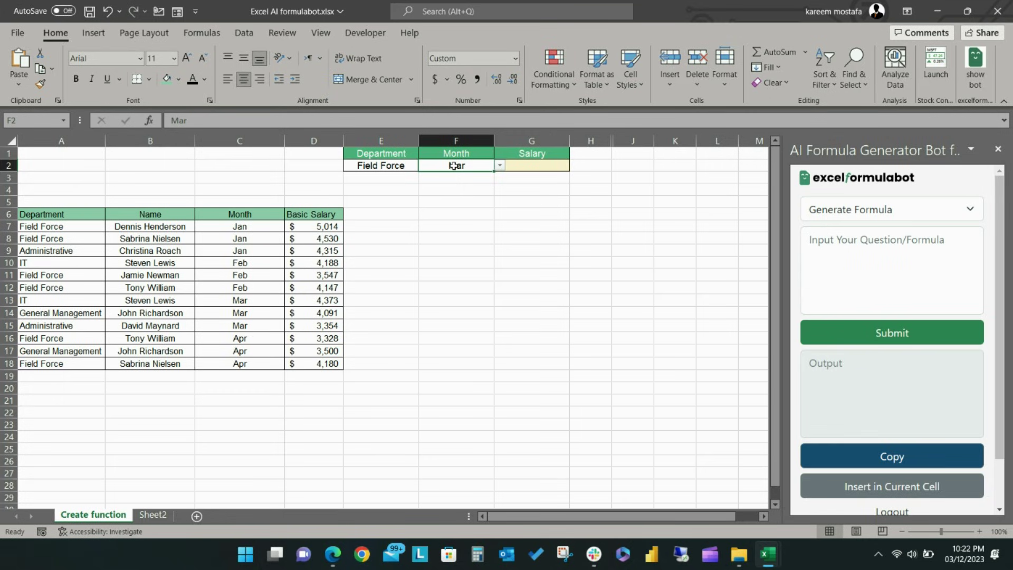
left_click(241, 142)
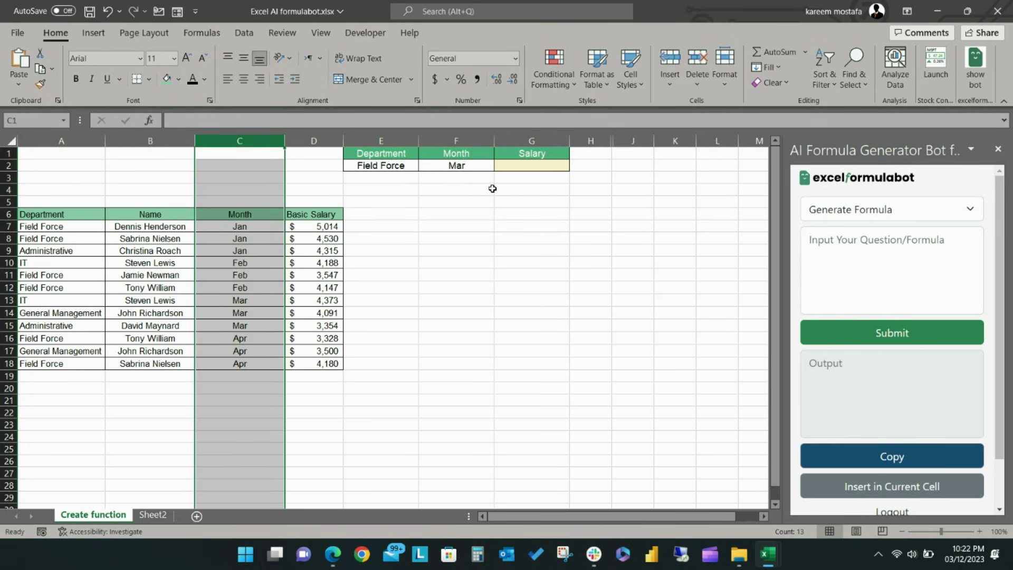
left_click(438, 167)
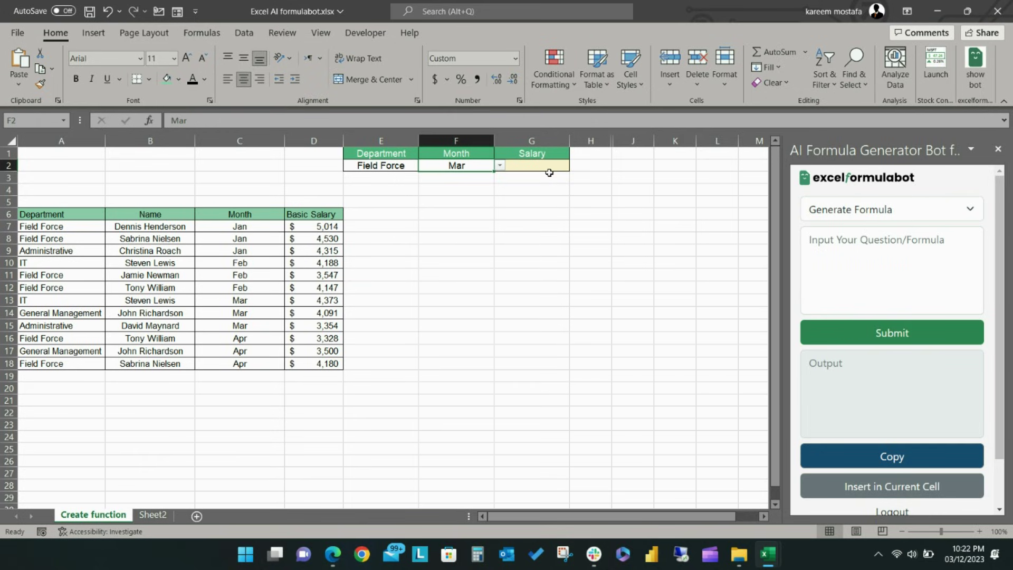
left_click(556, 166)
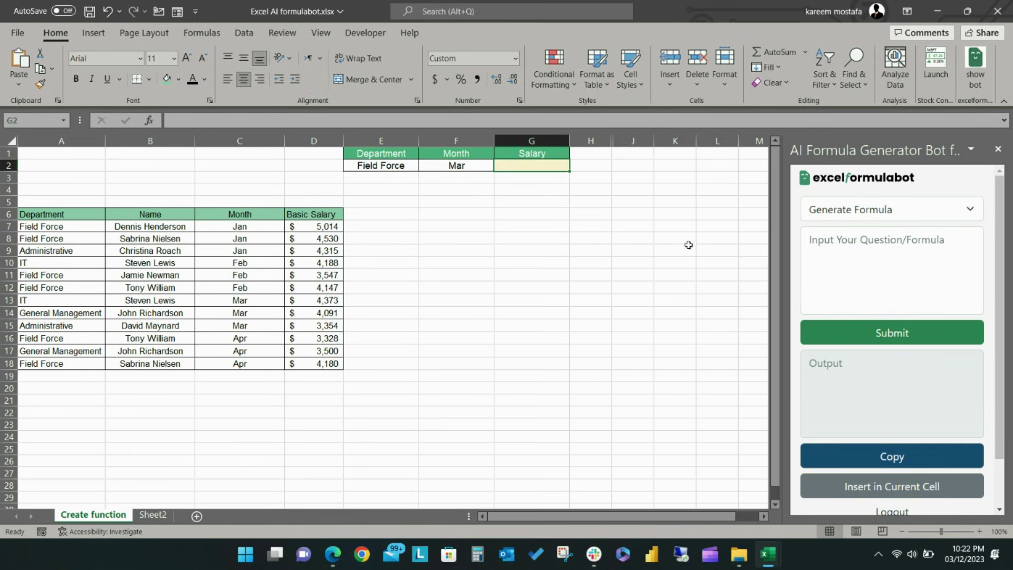
Submit the request 'sum column D if column A equal to cell E2 and column C equal to cell F2'.
left_click(864, 248)
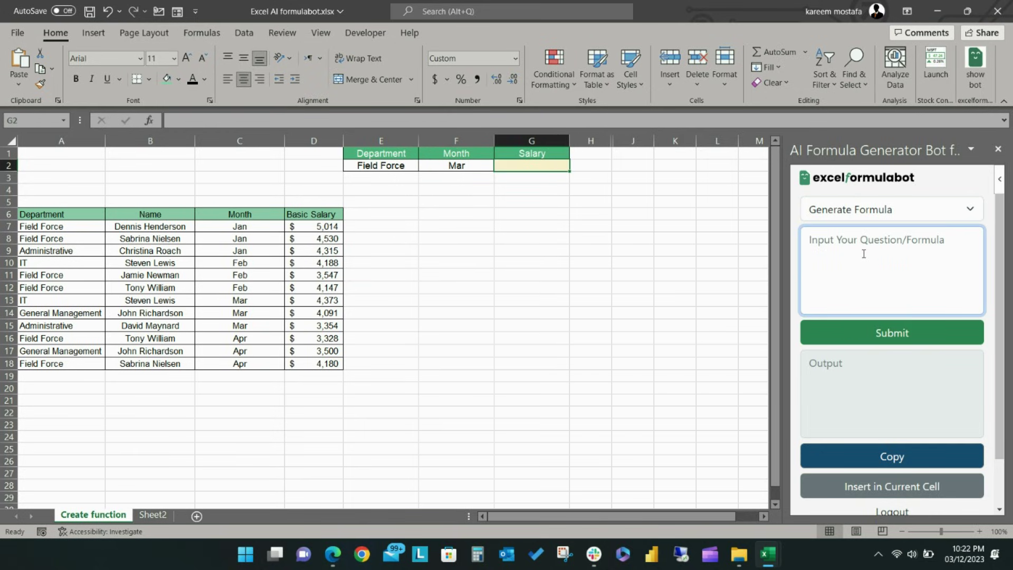
type("sum column")
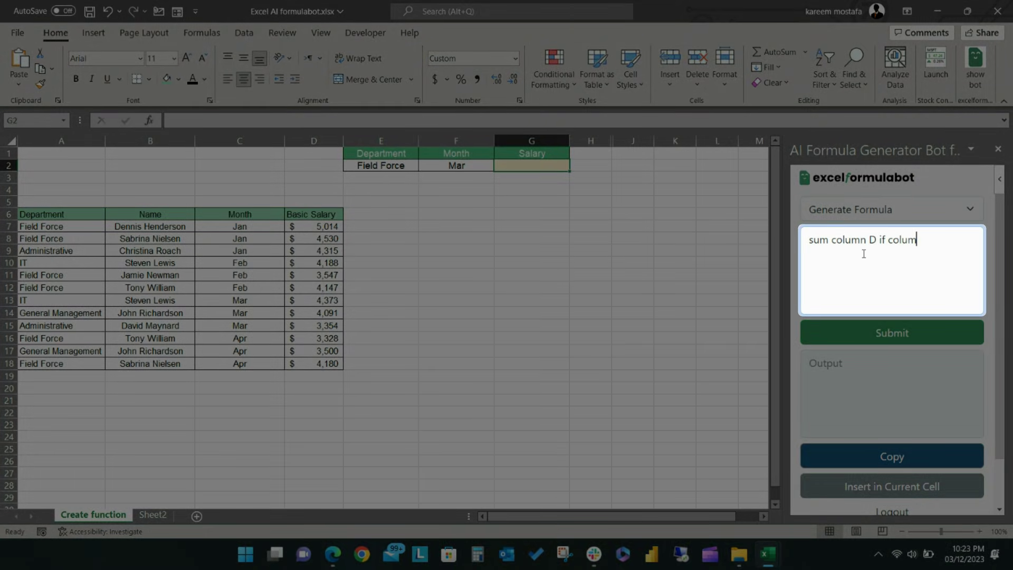
type("D if column A equal to cell E2 and column C equal to cell F2")
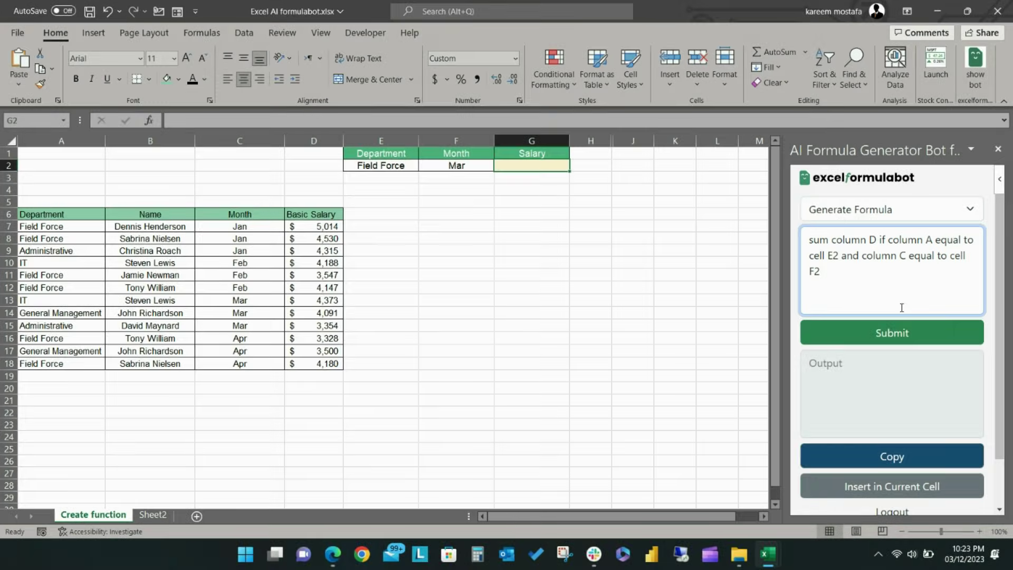
left_click(895, 343)
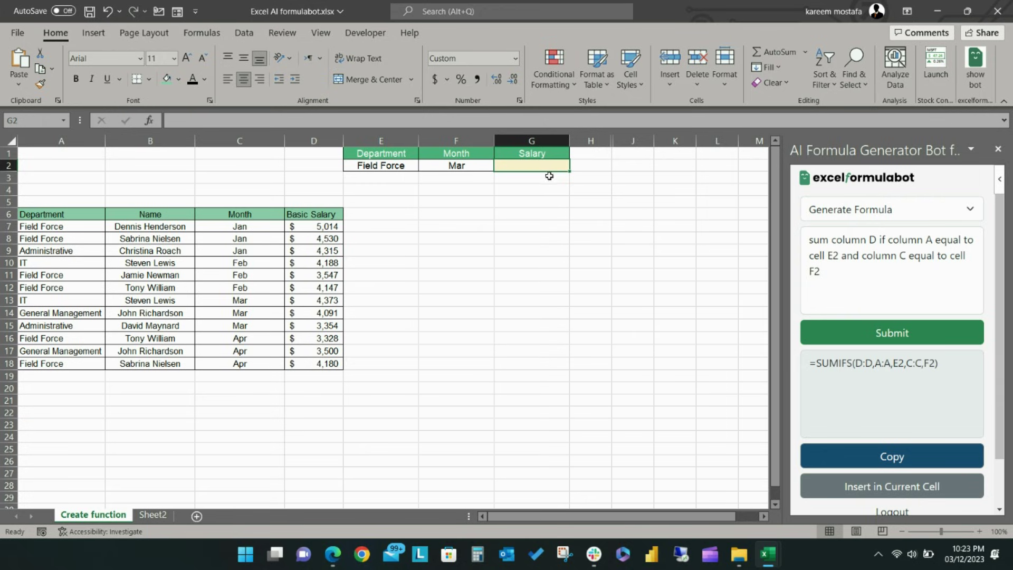
Copy the generated =SUMIFS(D:D,A:A,E2,C:C,F2) and insert it into G2.
left_click(897, 458)
left_click(882, 496)
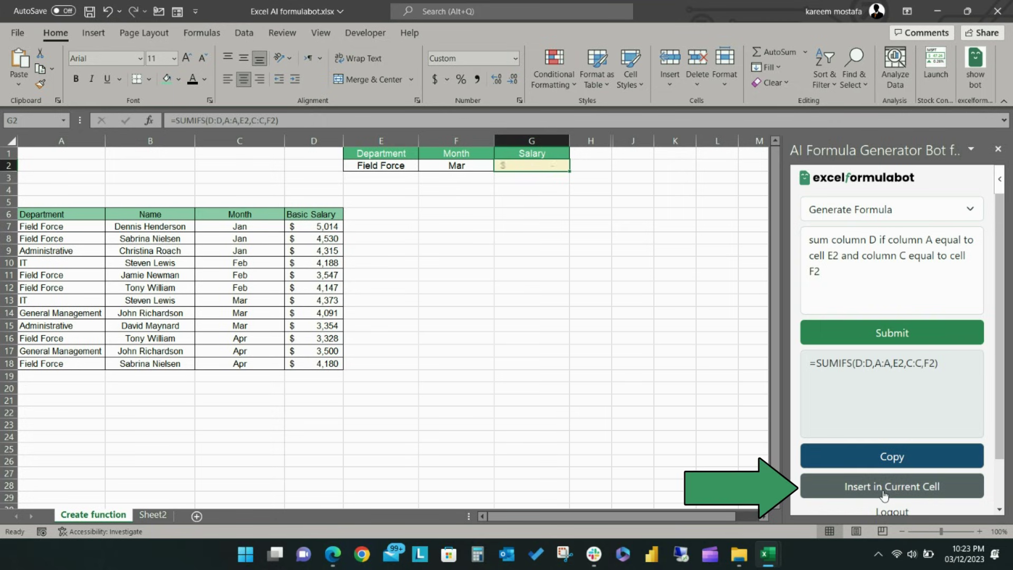
Try other departments and months in E2 and F2, finishing on General Management and Mar.
left_click(397, 165)
left_click(423, 166)
left_click(397, 185)
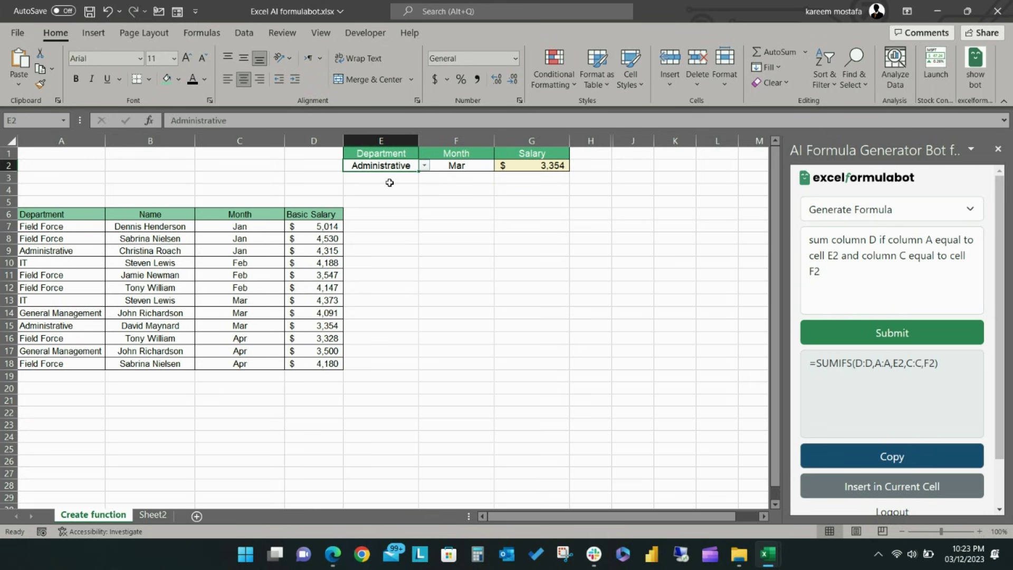
left_click(475, 169)
left_click(500, 165)
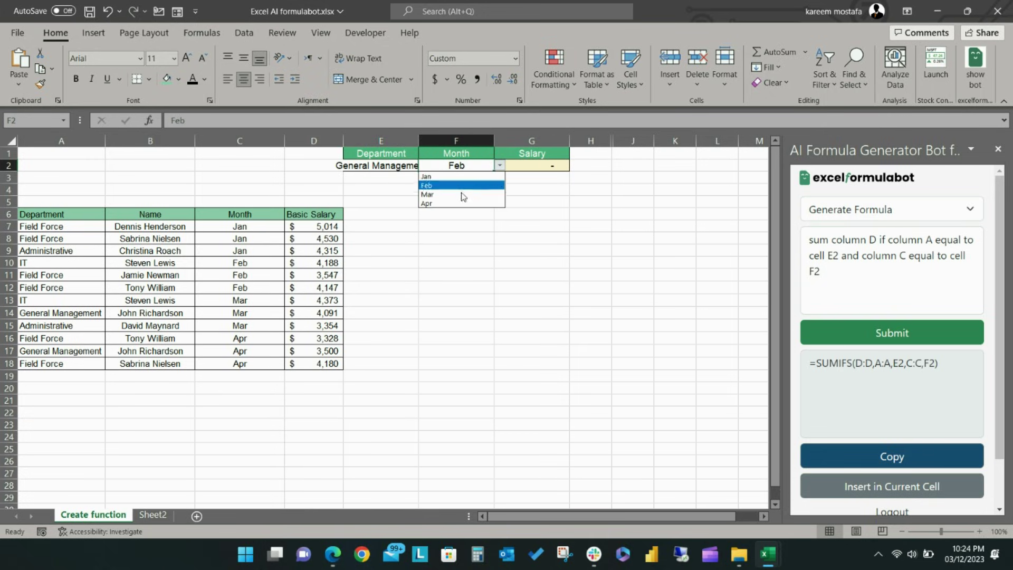
left_click(453, 185)
left_click(451, 203)
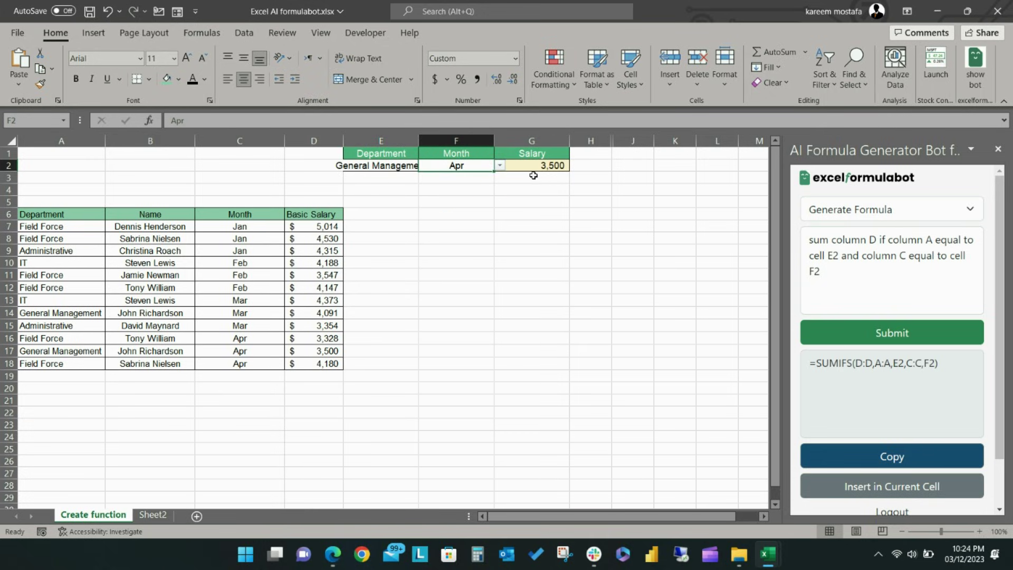
left_click(499, 165)
left_click(451, 194)
left_click(445, 191)
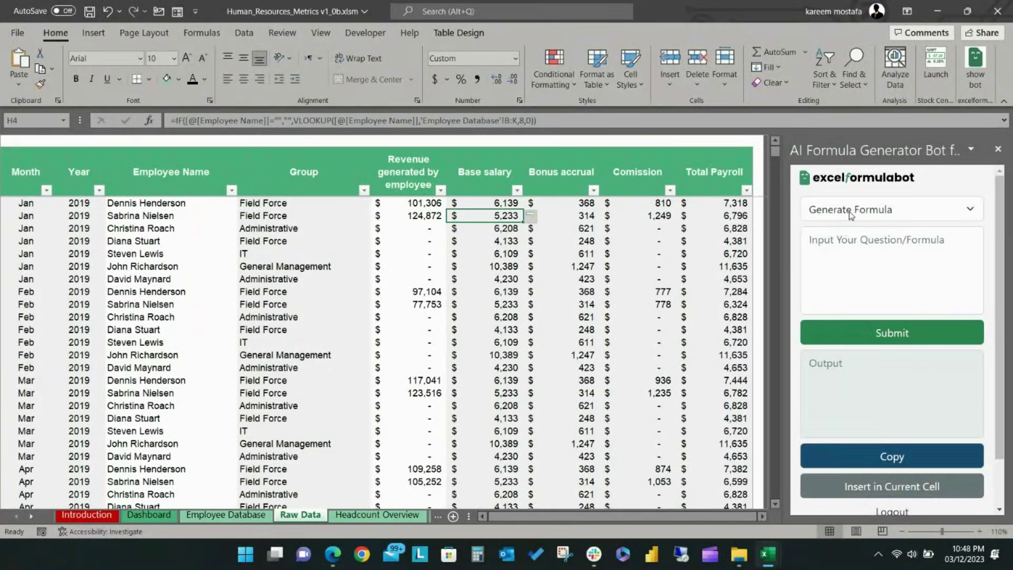
Set the formula bot to Explain Formula and select H3, which holds the IF/VLOOKUP formula.
left_click(857, 211)
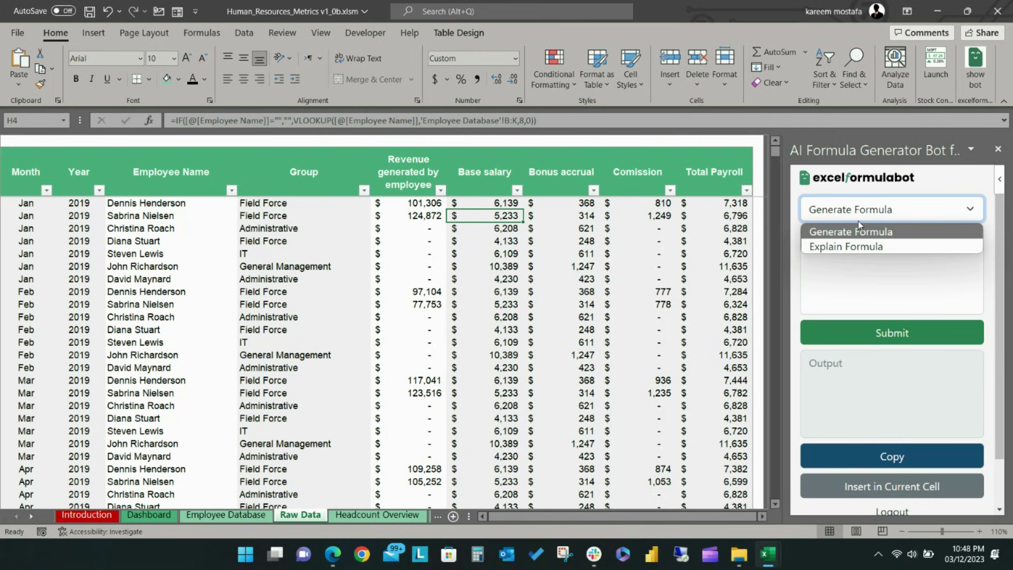
left_click(853, 249)
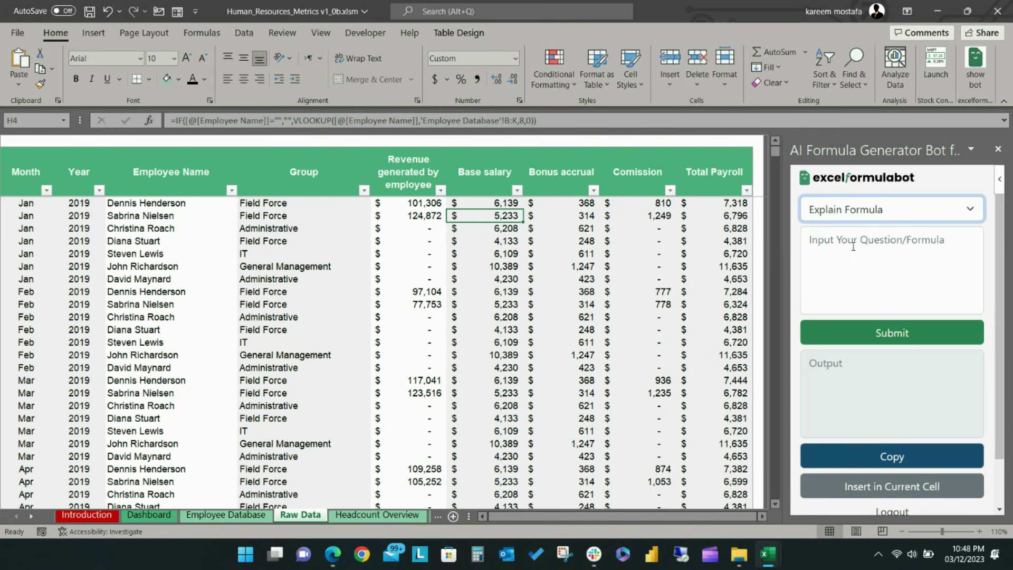
left_click(921, 240)
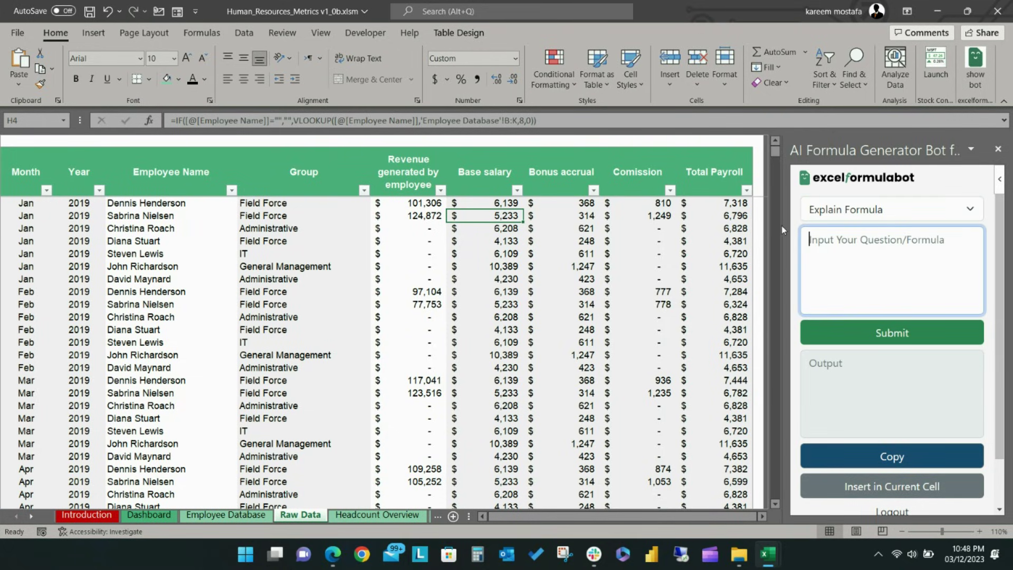
left_click(479, 203)
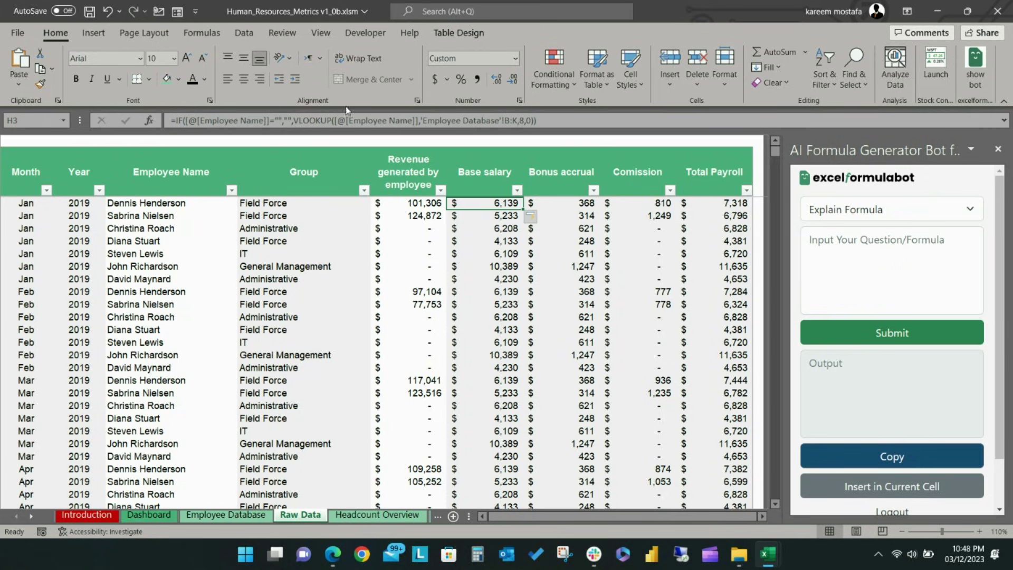
Paste H3's IF/VLOOKUP formula text into the bot's question box and submit it for explanation.
left_click_drag(176, 120, 747, 121)
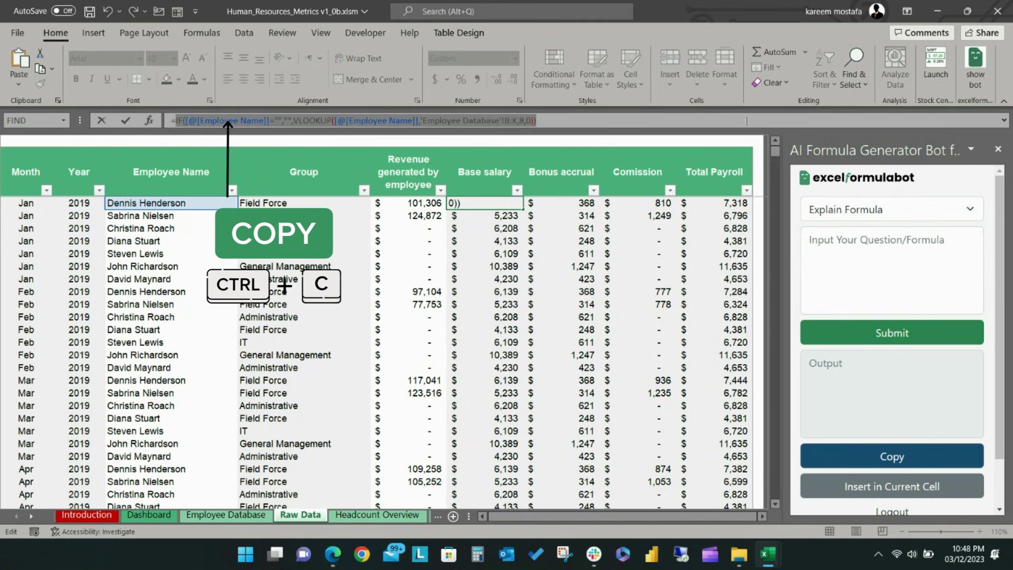
left_click(865, 240)
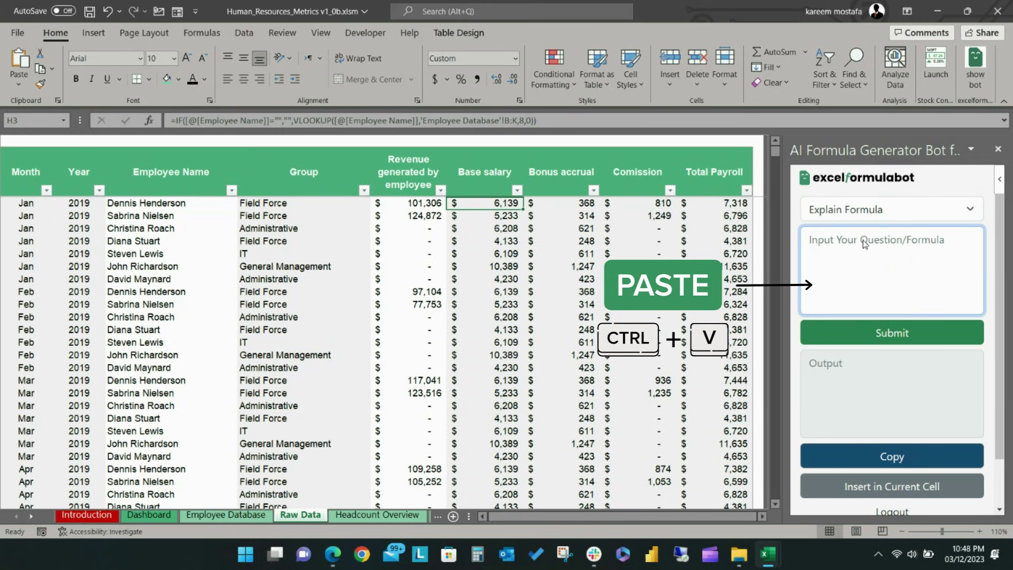
key("ctrl+v")
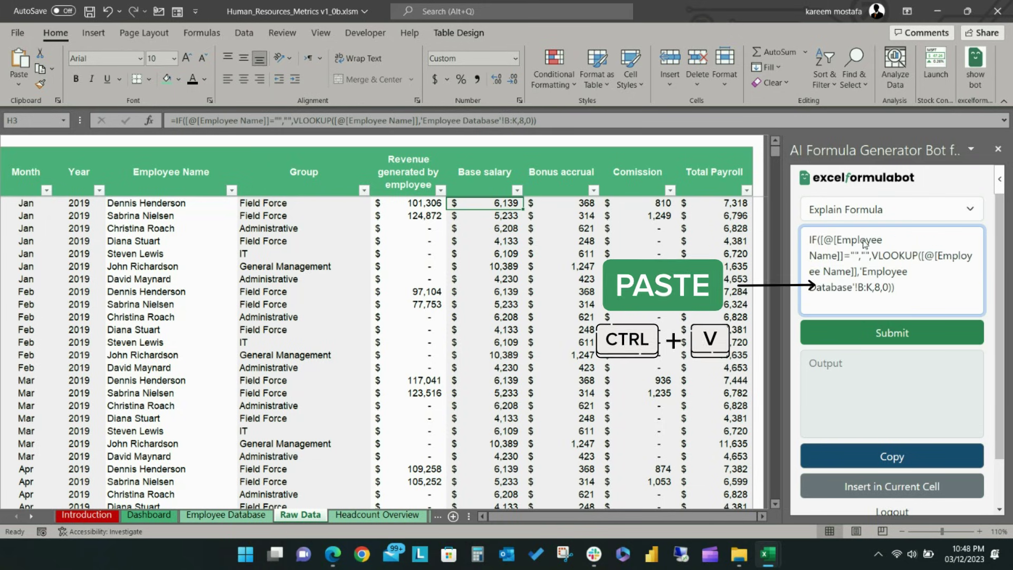
left_click(893, 334)
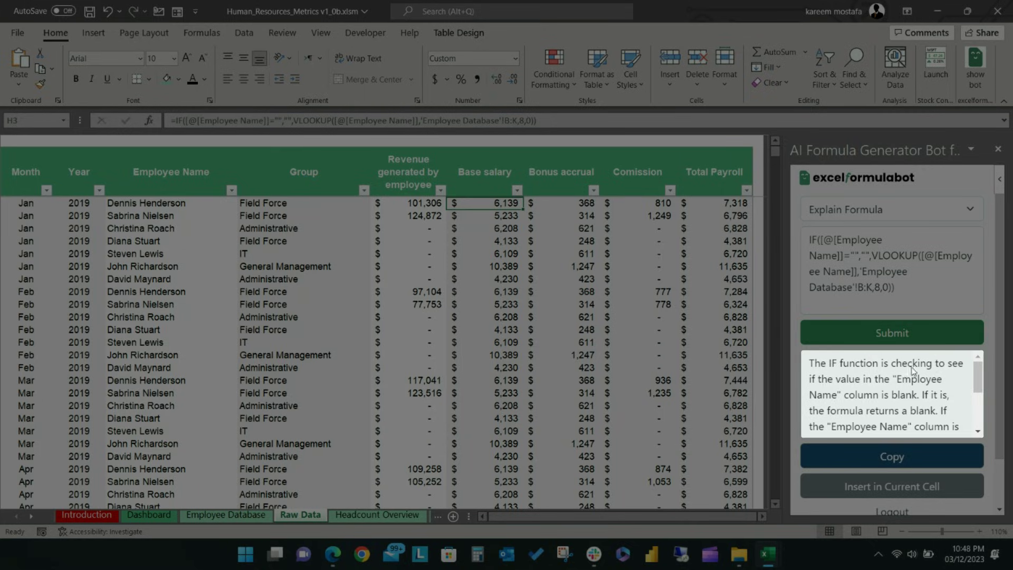
scroll(933, 381, "down", 1)
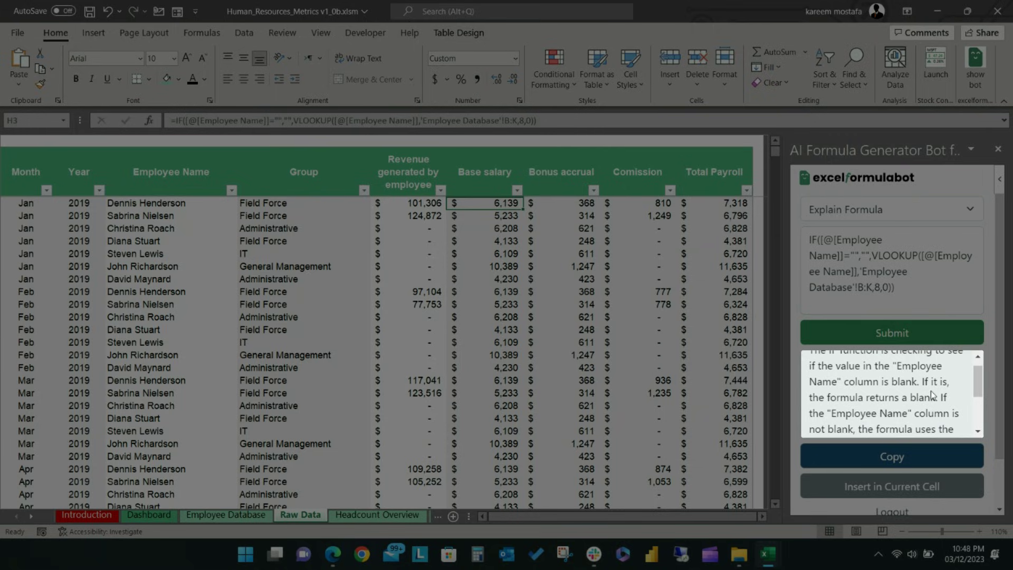
scroll(932, 396, "down", 1)
scroll(934, 403, "down", 1)
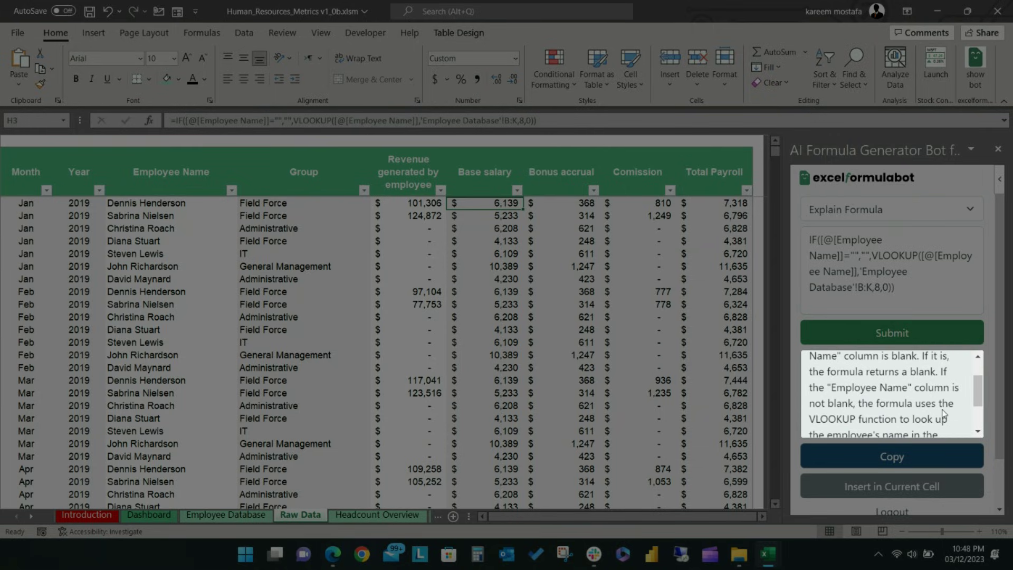
scroll(942, 409, "down", 1)
scroll(919, 416, "down", 2)
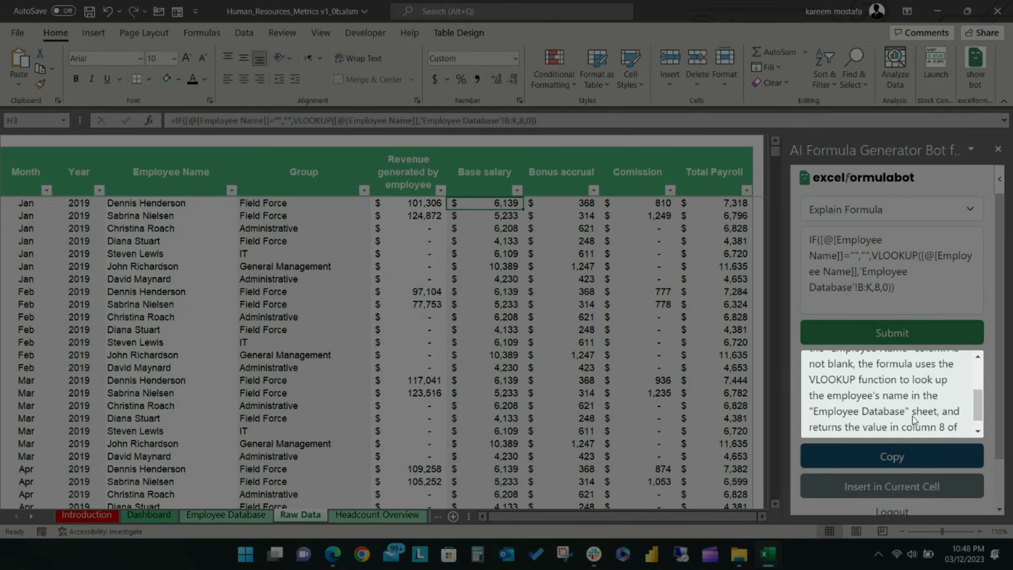
scroll(913, 416, "down", 1)
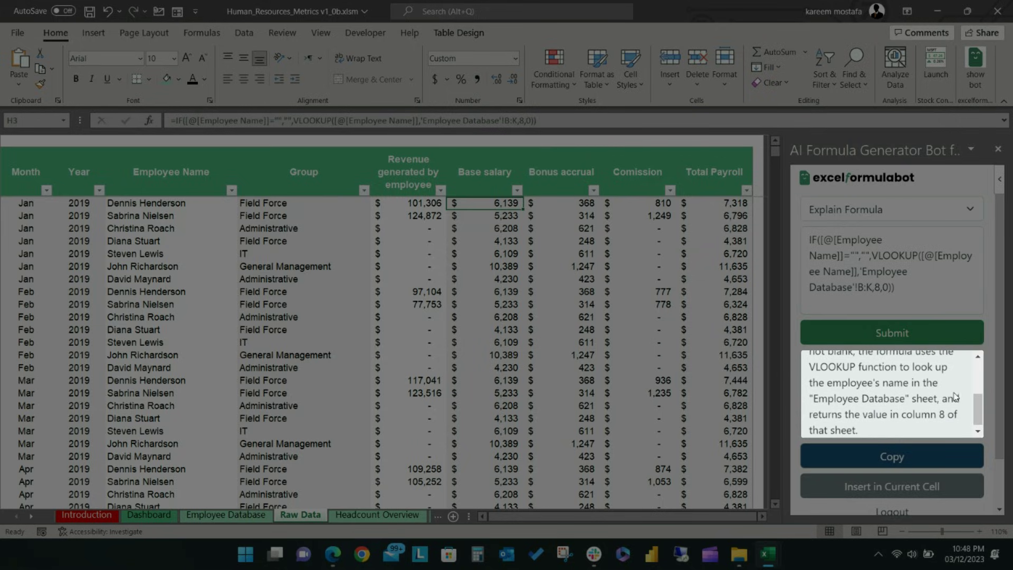
scroll(956, 397, "down", 1)
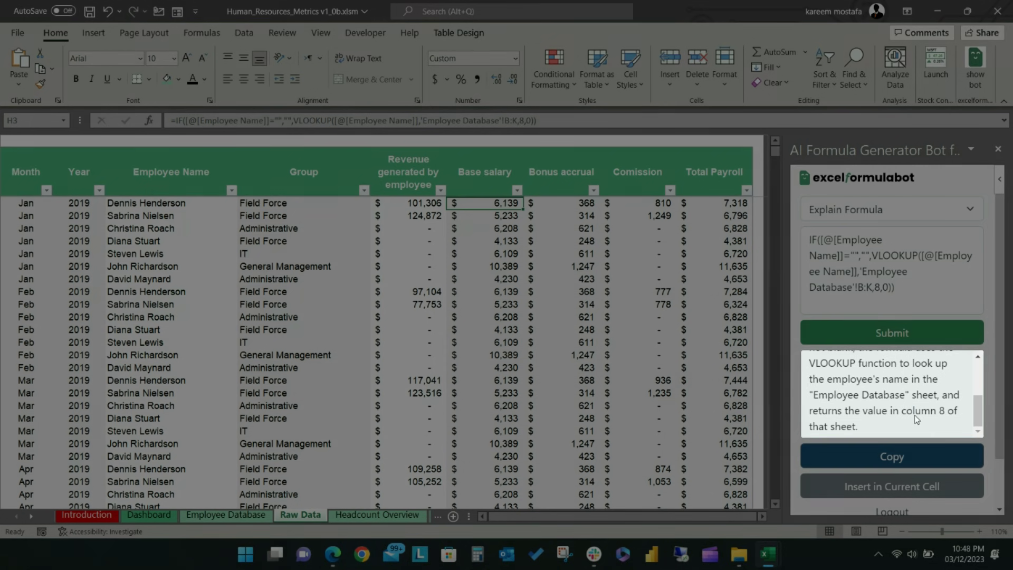
scroll(892, 412, "down", 1)
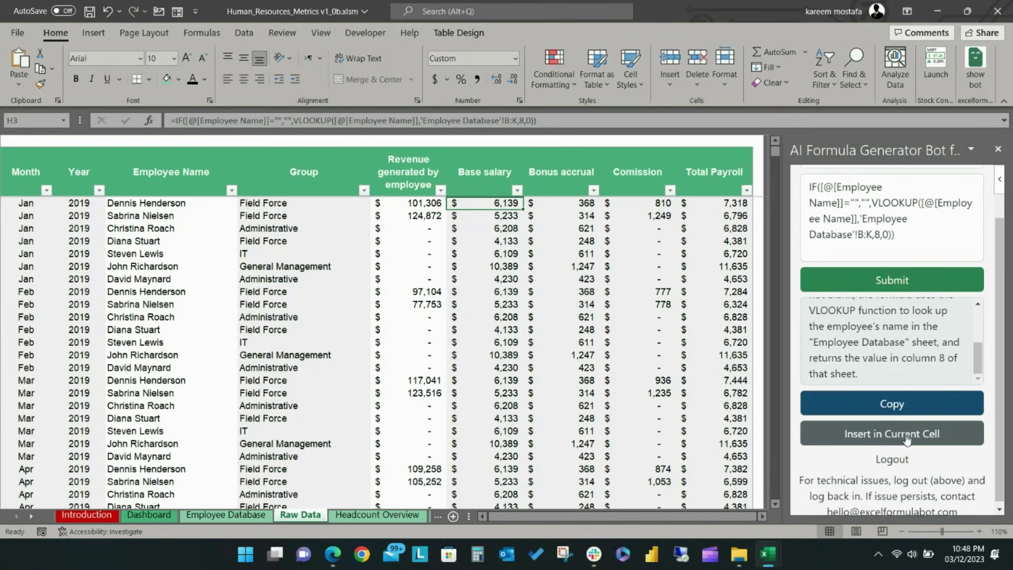